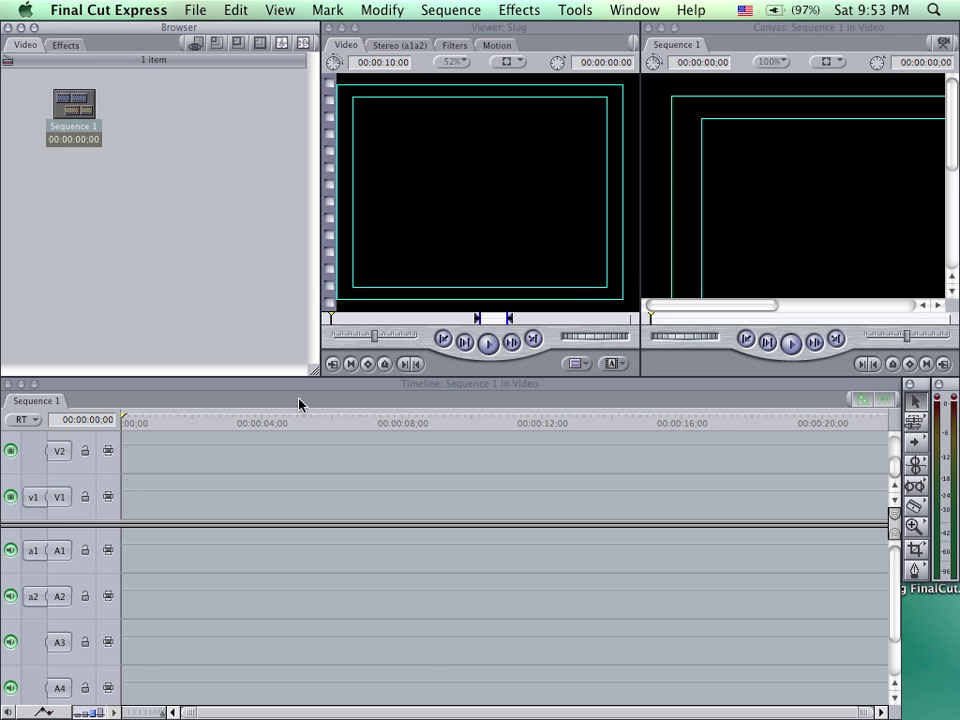
Open Sequence 1 in the timeline and rename it 'My Video Project'
{"action": "double_click", "coordinate": [76, 108]}
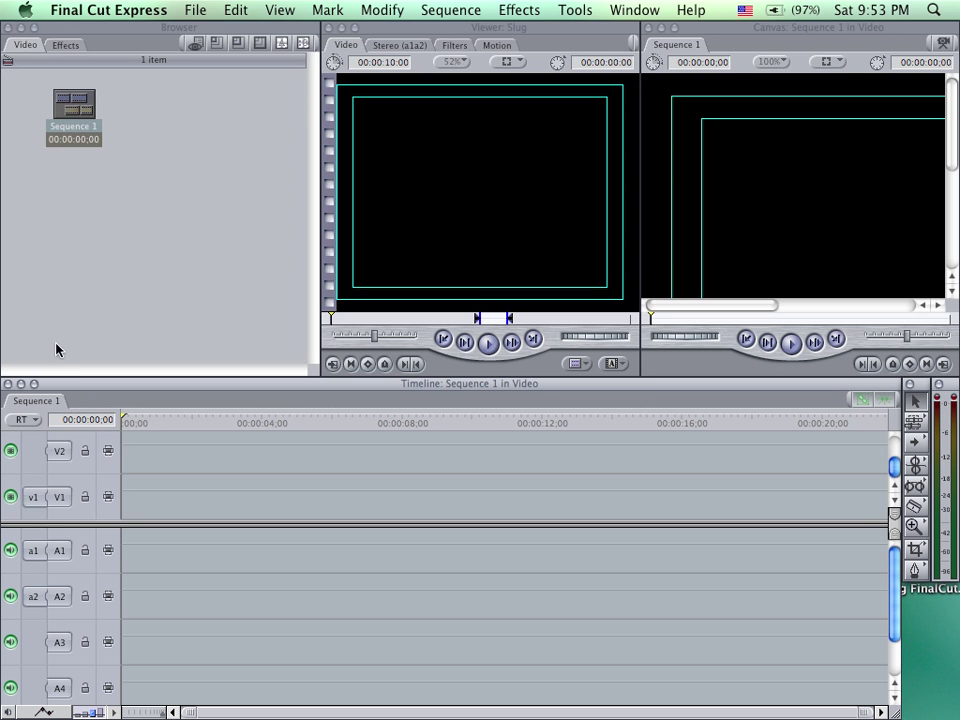
{"action": "left_click", "coordinate": [80, 126]}
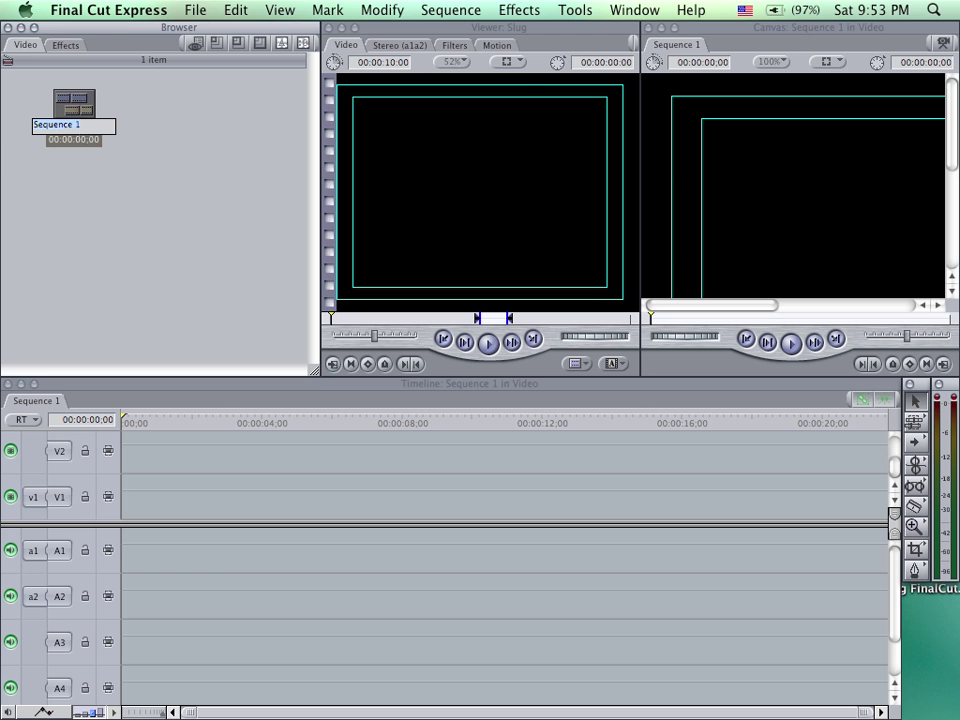
{"action": "type", "text": "My Video Project"}
{"action": "key", "text": "Return"}
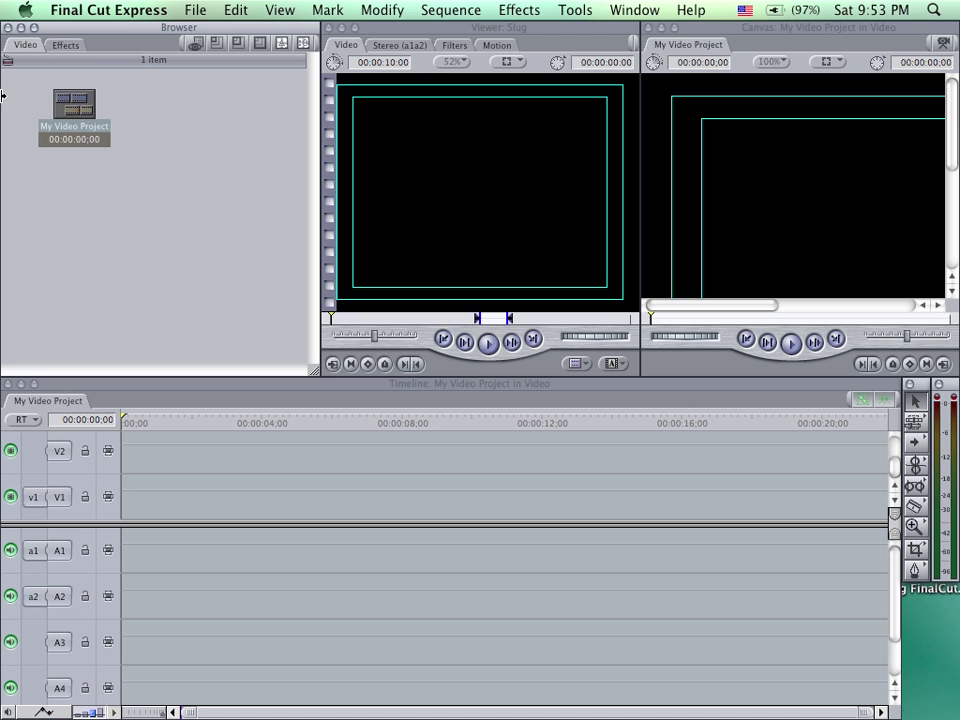
Create a new bin named 'Photos' in the Browser
{"action": "right_click", "coordinate": [139, 90]}
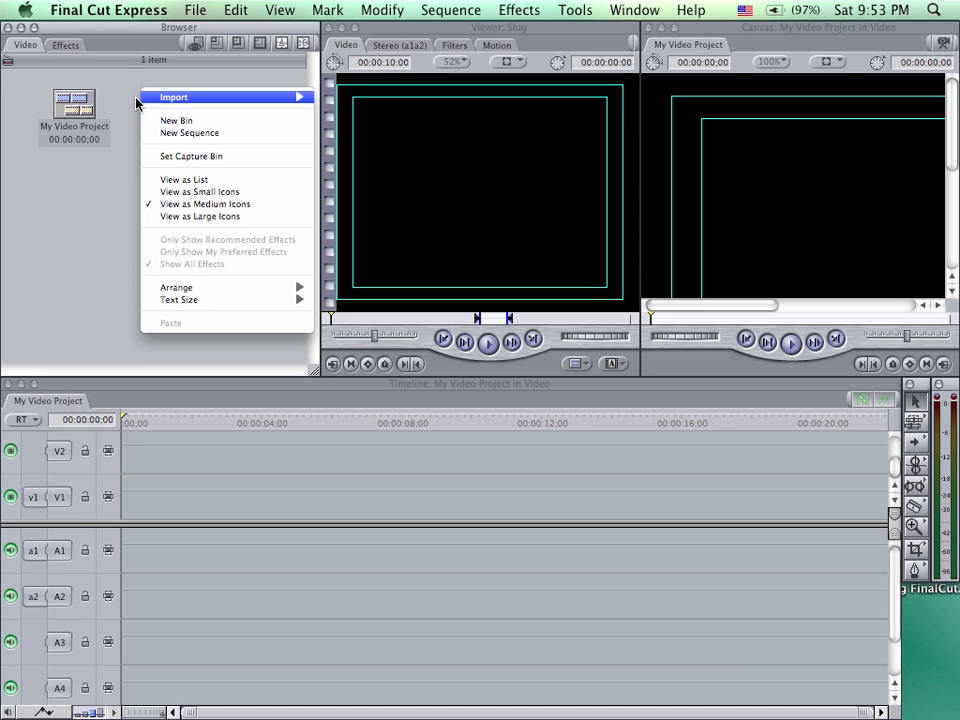
{"action": "left_click", "coordinate": [181, 121]}
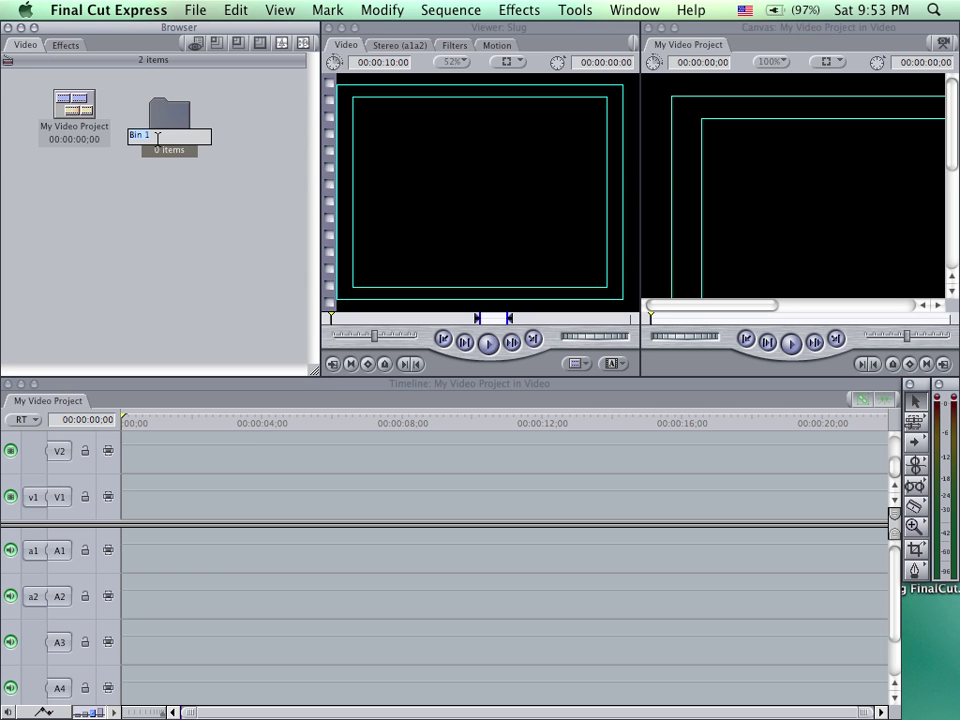
{"action": "type", "text": "Photos"}
{"action": "key", "text": "Return"}
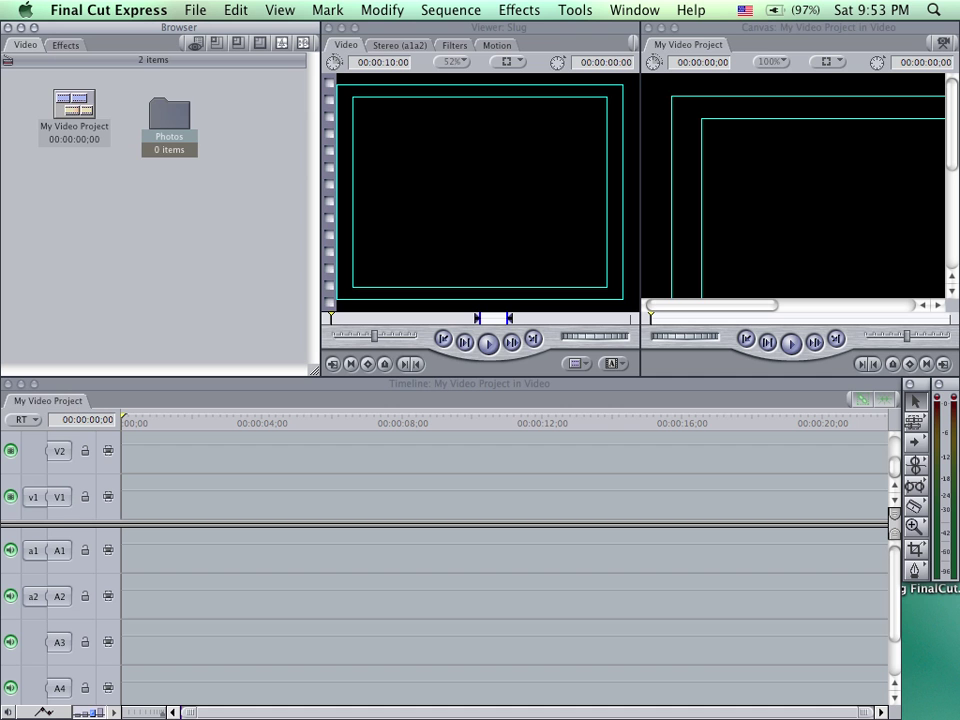
{"action": "left_click_drag", "start_coordinate": [180, 111], "coordinate": [177, 103]}
Add two more bins named 'Audio' and 'Titles'
{"action": "right_click", "coordinate": [230, 99]}
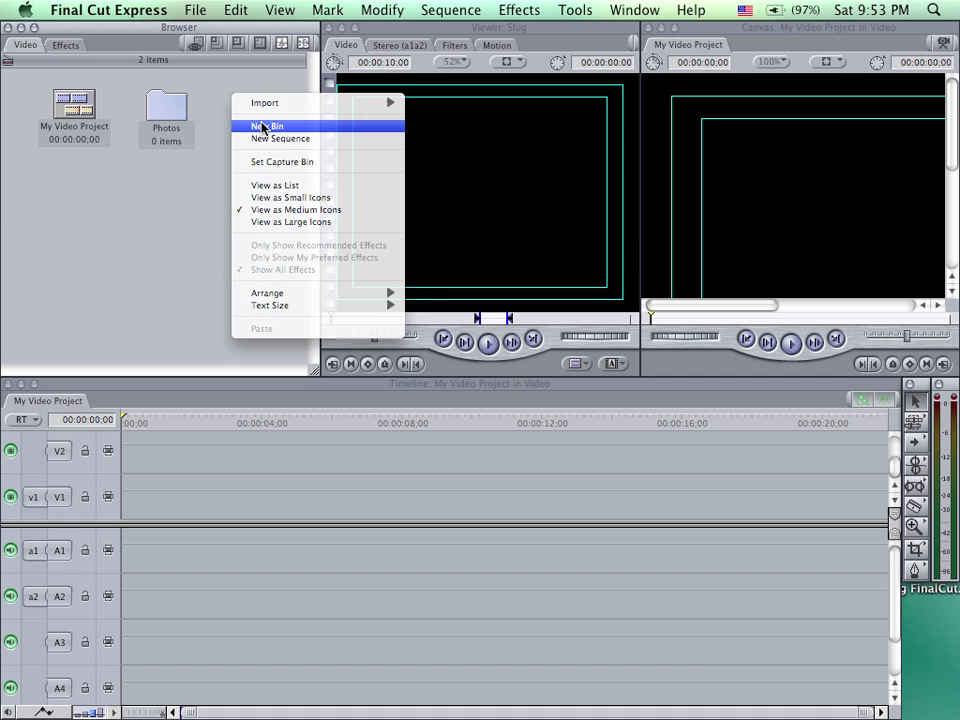
{"action": "left_click", "coordinate": [256, 124]}
{"action": "type", "text": "Audio"}
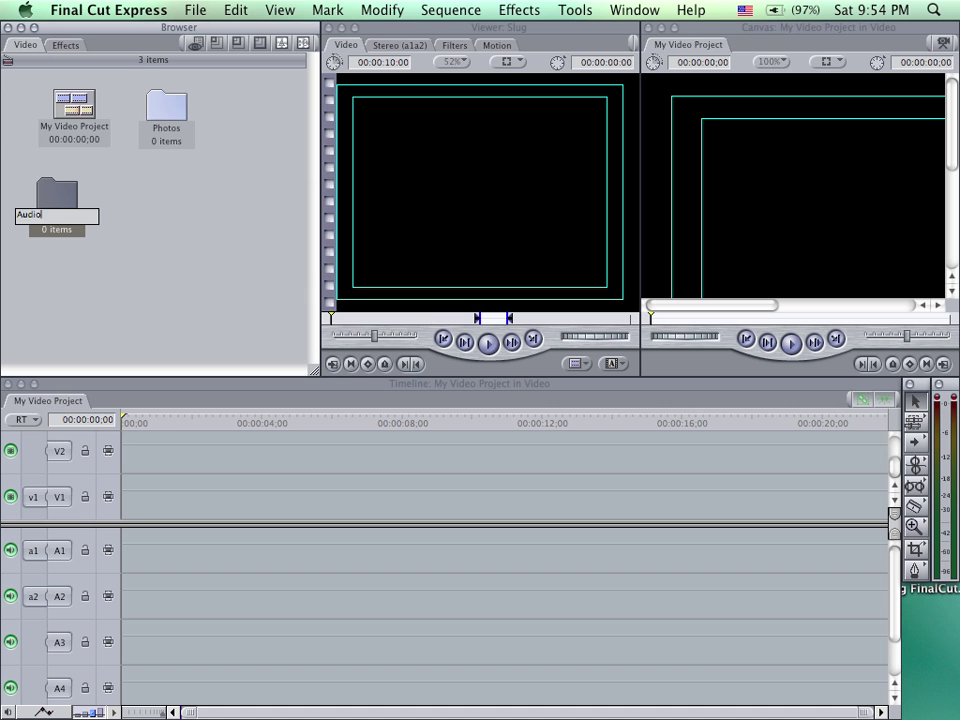
{"action": "key", "text": "Return"}
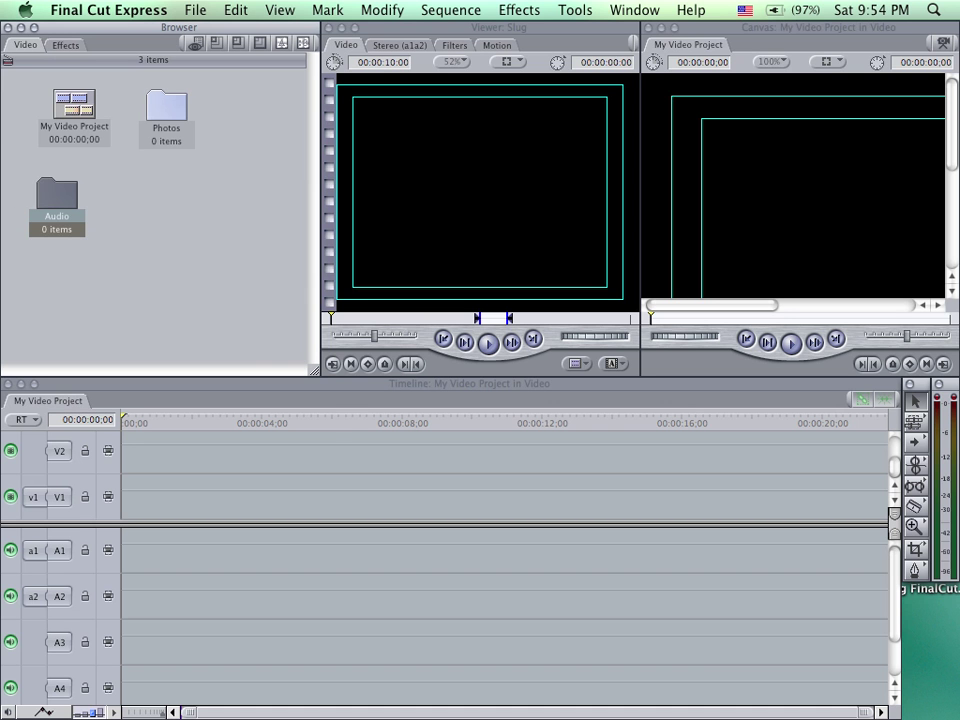
{"action": "right_click", "coordinate": [162, 182]}
{"action": "left_click", "coordinate": [204, 213]}
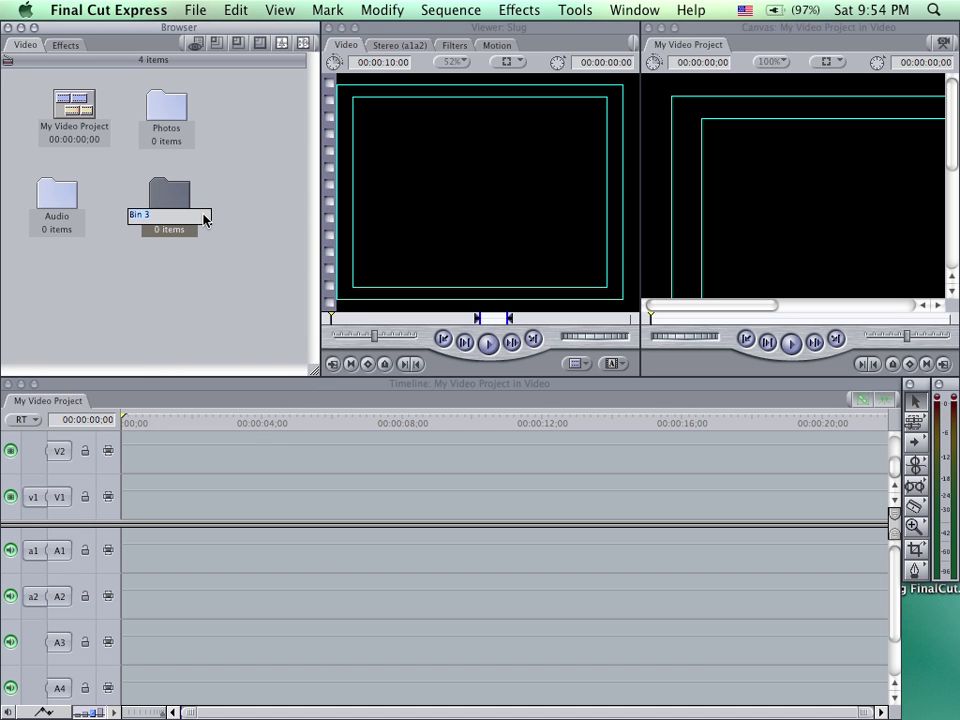
{"action": "type", "text": "Titles"}
{"action": "key", "text": "Return"}
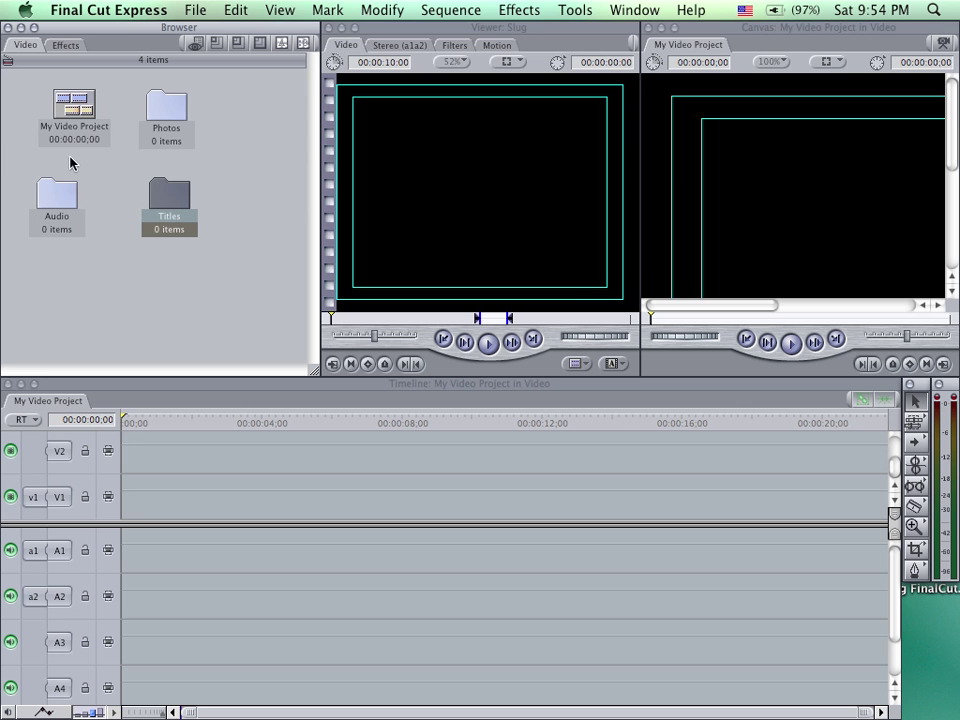
Open the Photos bin in its own window, moved down and to the right
{"action": "mouse_move", "coordinate": [174, 208]}
{"action": "left_mouse_down"}
{"action": "mouse_move", "coordinate": [242, 82]}
{"action": "mouse_move", "coordinate": [141, 208]}
{"action": "mouse_move", "coordinate": [161, 200]}
{"action": "left_mouse_up"}
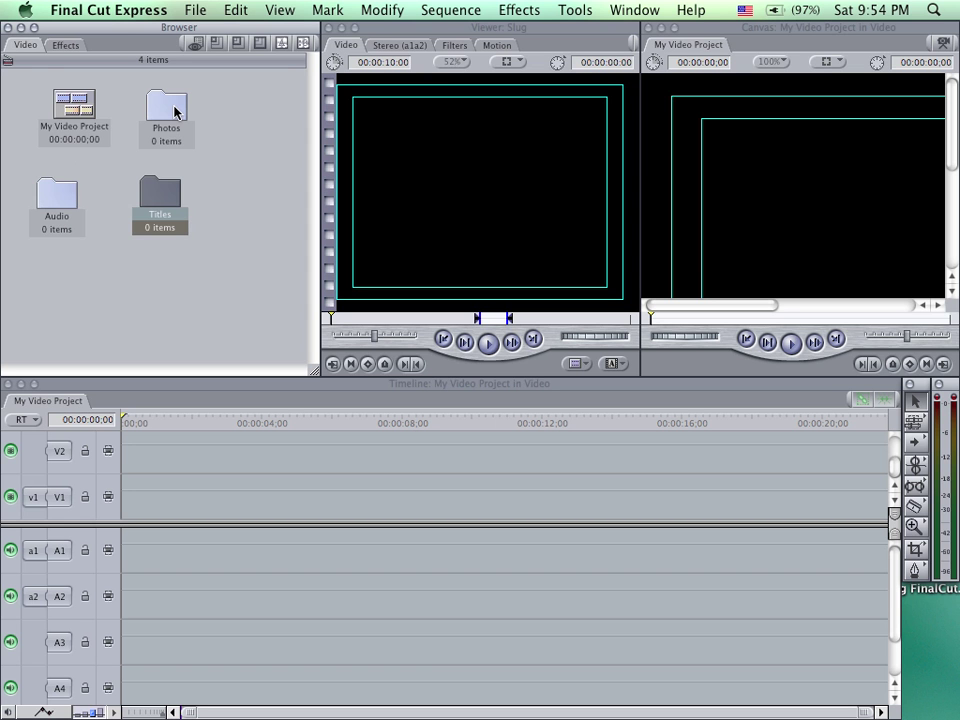
{"action": "double_click", "coordinate": [174, 112]}
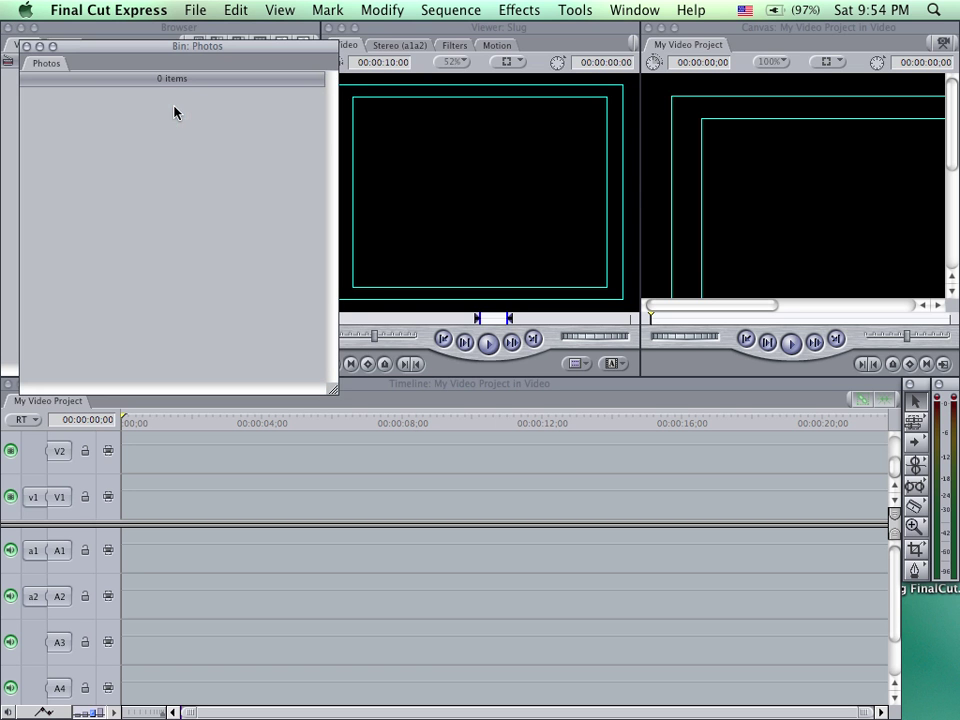
{"action": "left_click_drag", "start_coordinate": [80, 43], "coordinate": [159, 95]}
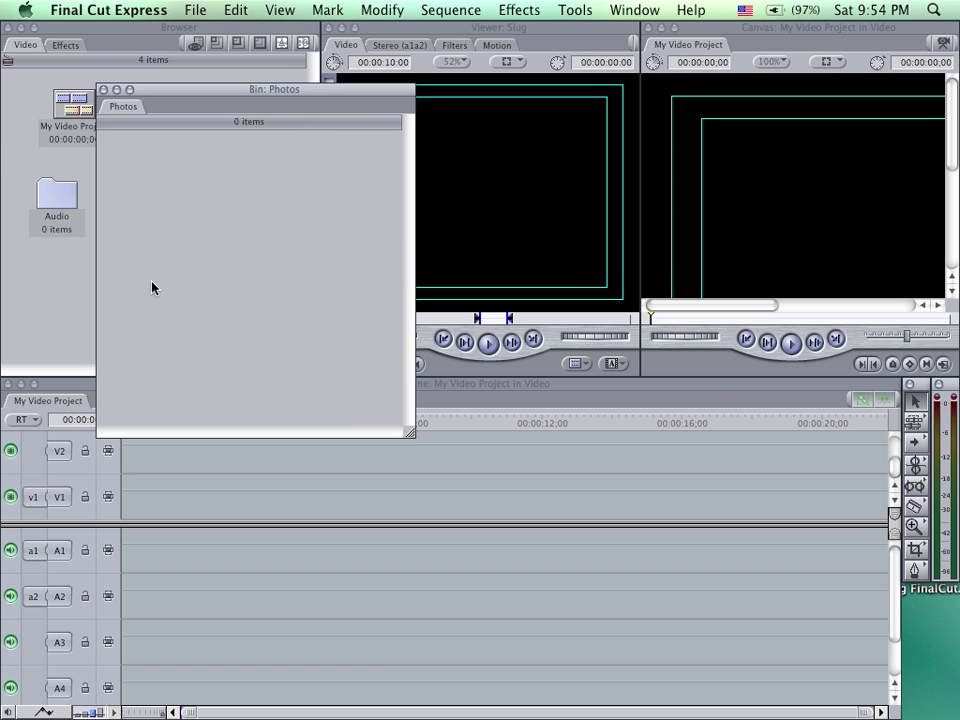
Import all ten airplane JPGs from Video Project > Media Files into the Photos bin
{"action": "right_click", "coordinate": [158, 167]}
{"action": "mouse_move", "coordinate": [168, 174]}
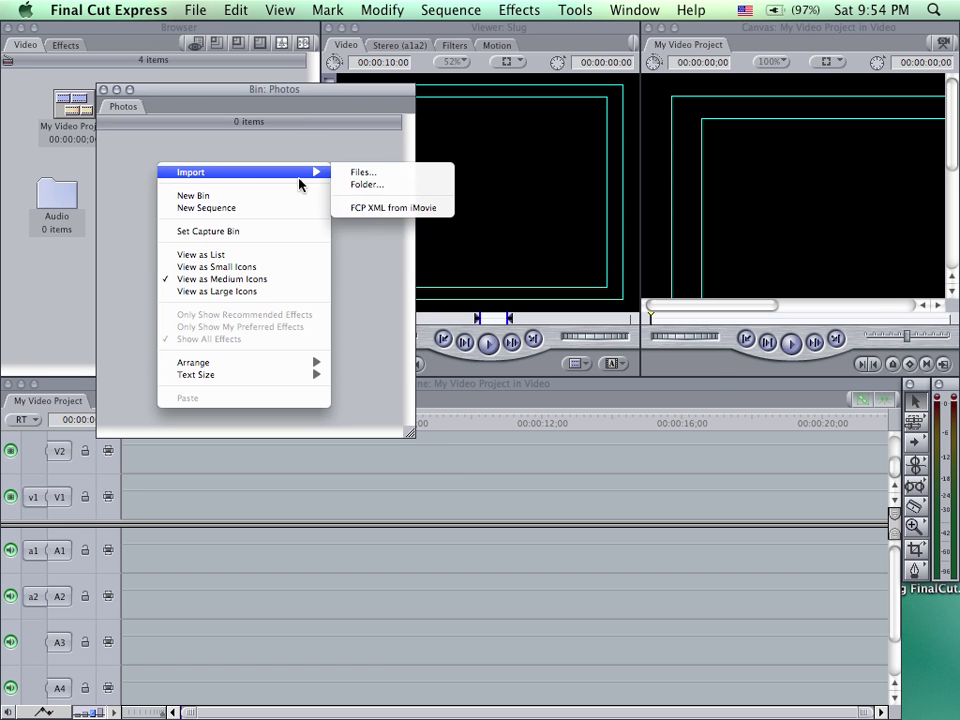
{"action": "left_click", "coordinate": [353, 174]}
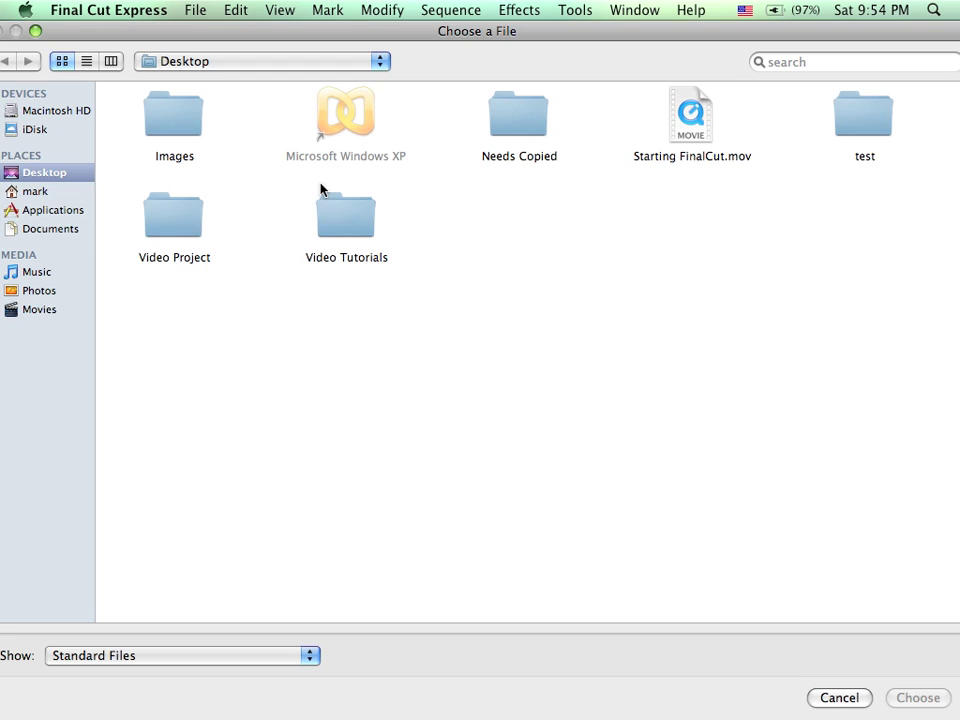
{"action": "double_click", "coordinate": [174, 216]}
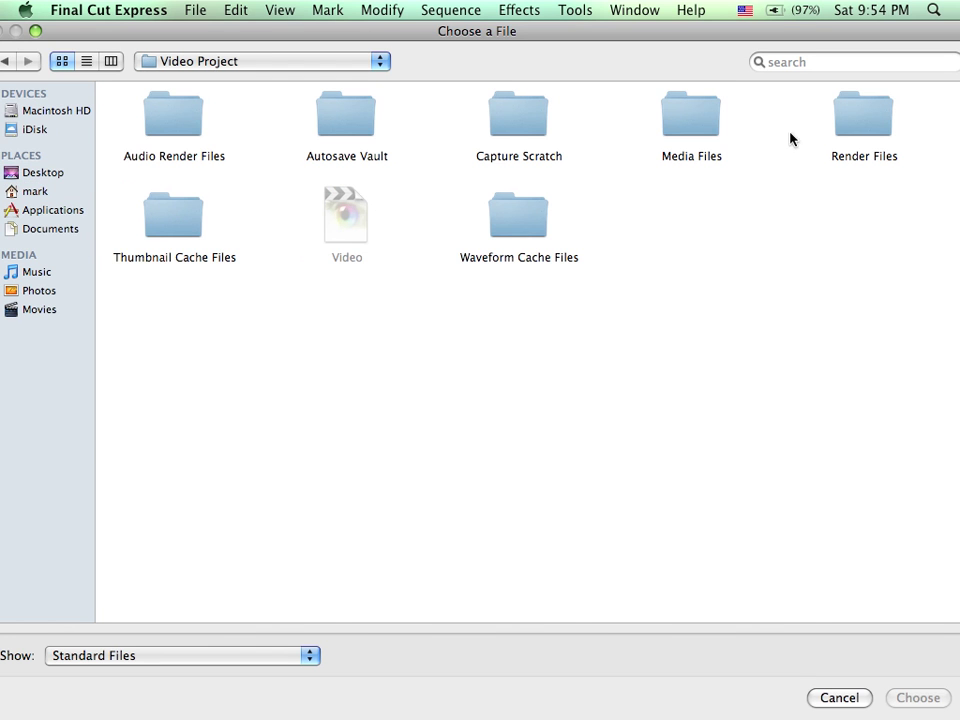
{"action": "left_click", "coordinate": [678, 123]}
{"action": "double_click", "coordinate": [678, 123]}
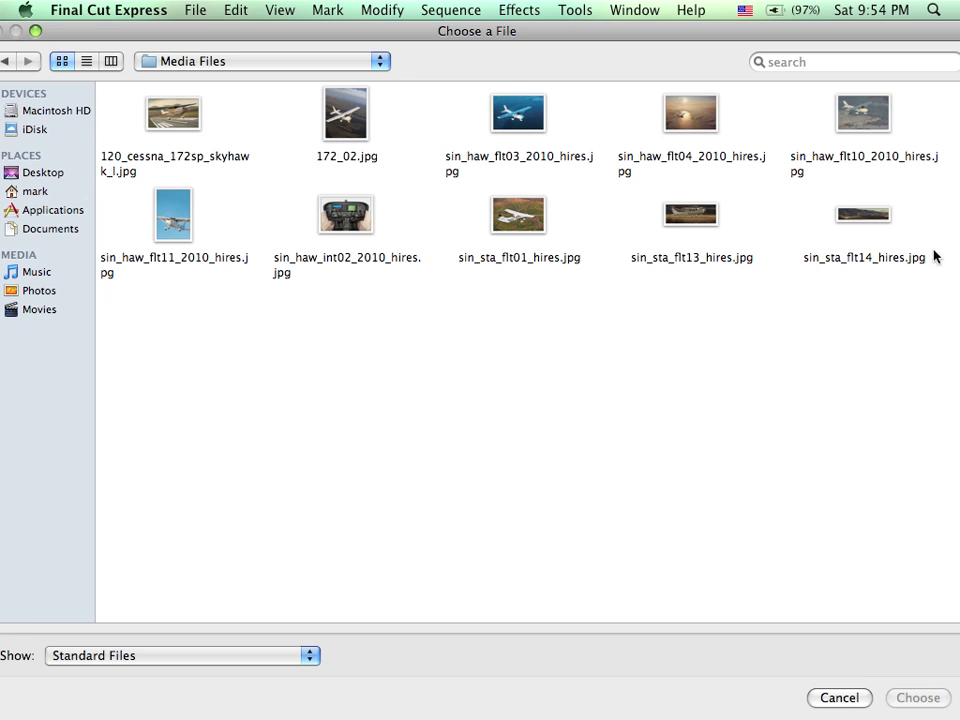
{"action": "left_click_drag", "start_coordinate": [915, 293], "coordinate": [135, 103]}
{"action": "left_click", "coordinate": [910, 697]}
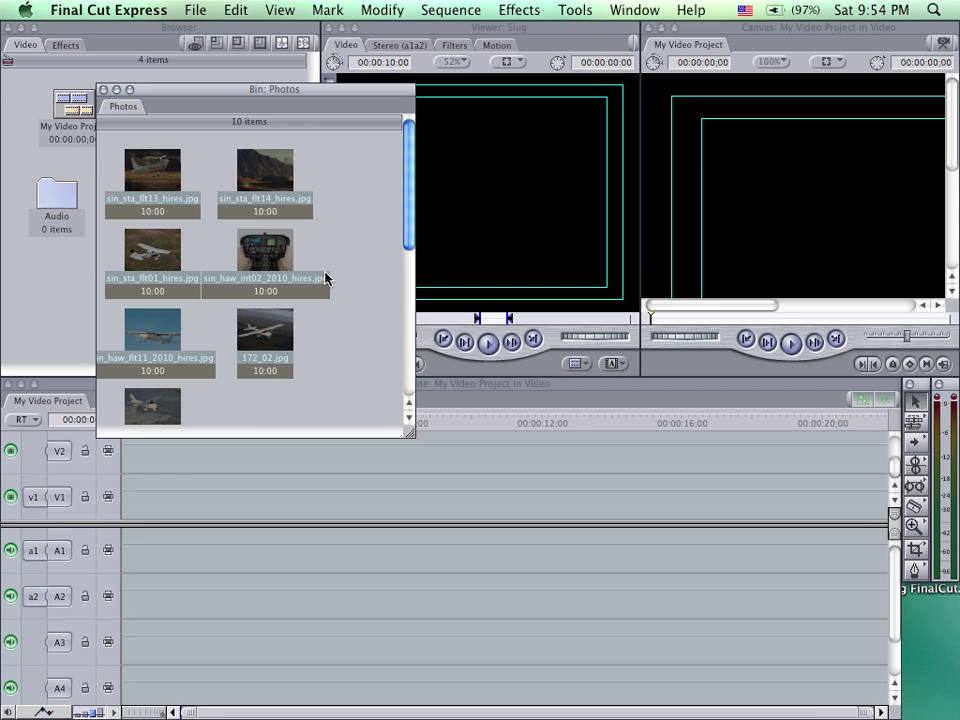
Show the Photos bin as a list, then shorten its window and move it aside
{"action": "left_click_drag", "start_coordinate": [411, 434], "coordinate": [466, 645]}
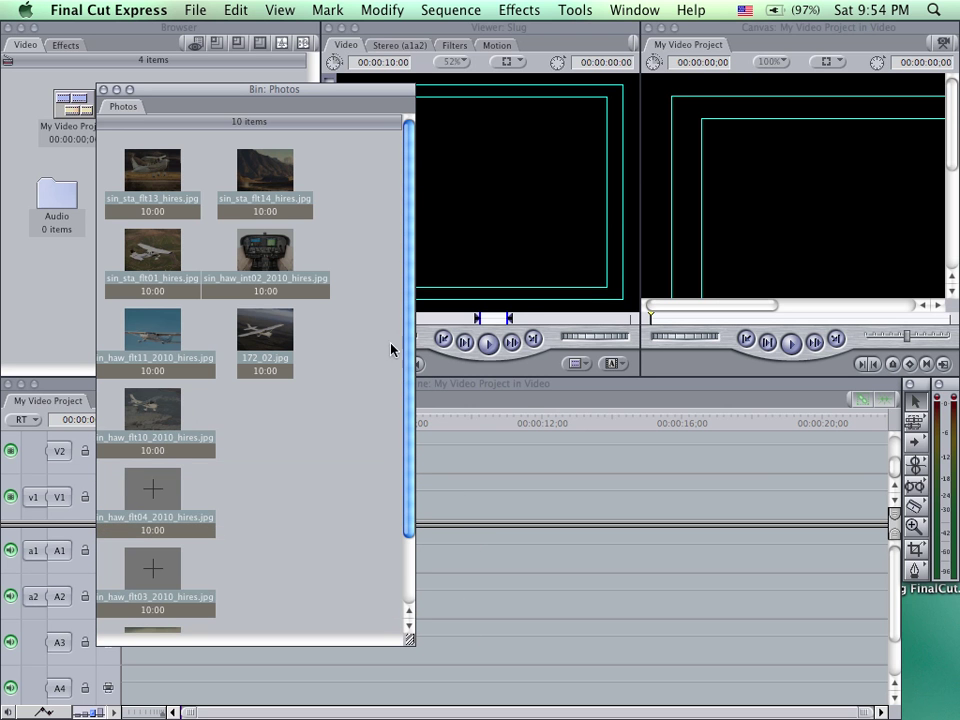
{"action": "right_click", "coordinate": [357, 176]}
{"action": "mouse_move", "coordinate": [357, 177]}
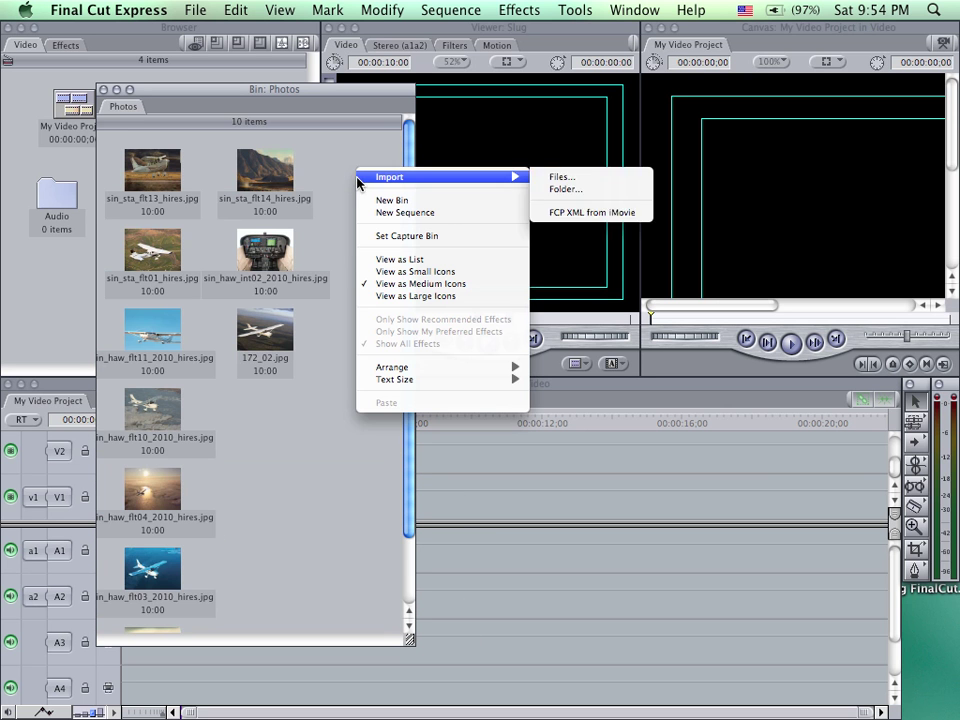
{"action": "left_click", "coordinate": [432, 260]}
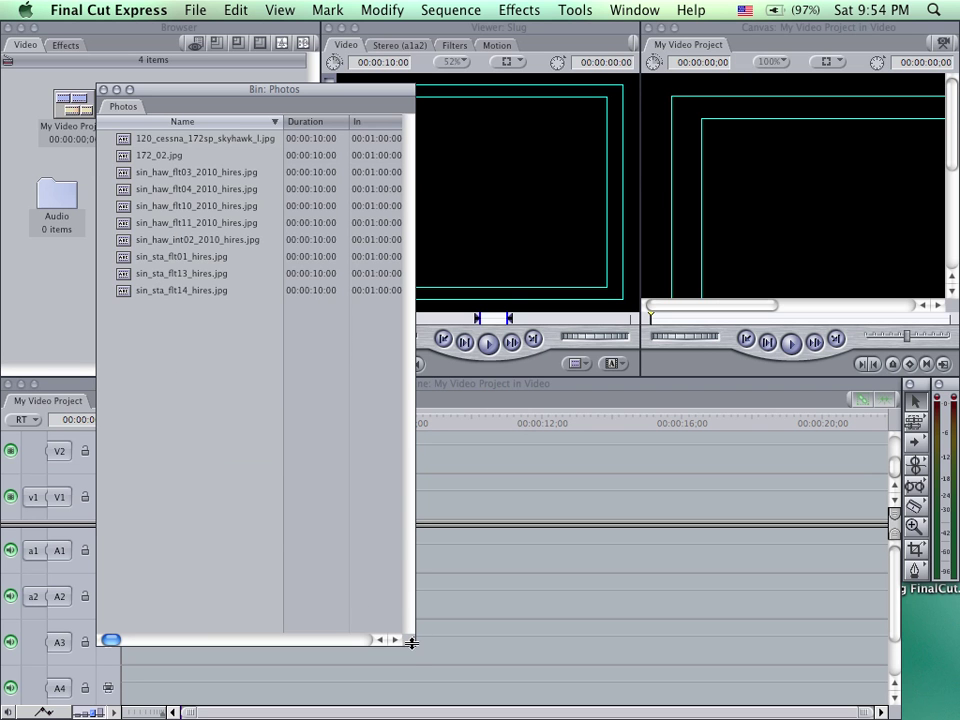
{"action": "left_click_drag", "start_coordinate": [410, 643], "coordinate": [411, 501]}
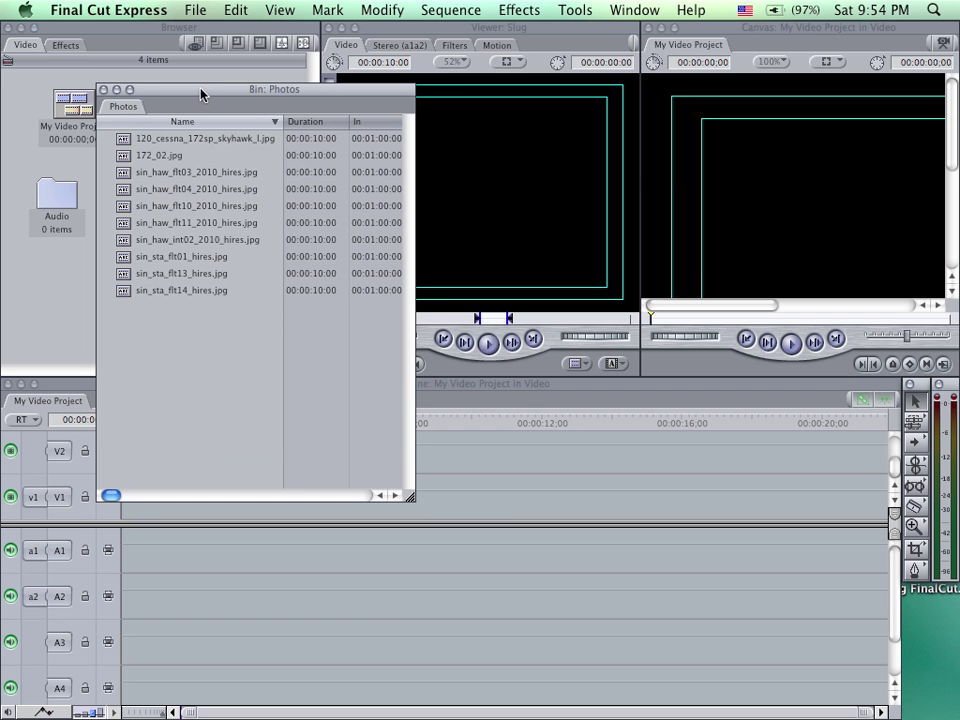
{"action": "left_click_drag", "start_coordinate": [198, 93], "coordinate": [285, 107]}
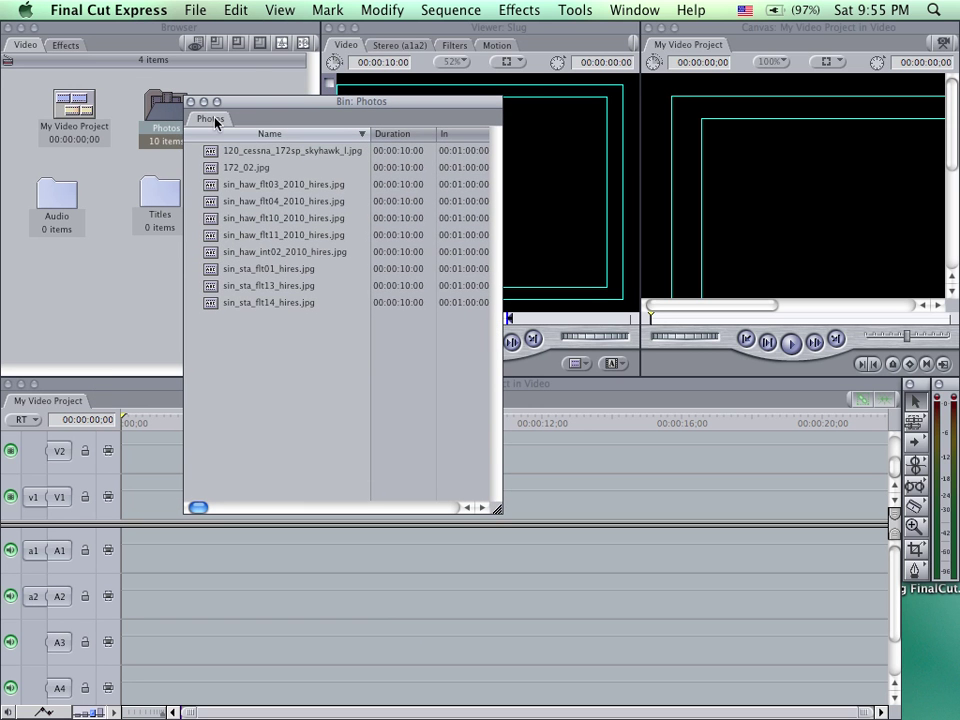
Dock the Photos bin as a Browser tab beside the project's items tab
{"action": "left_click_drag", "start_coordinate": [215, 125], "coordinate": [100, 45]}
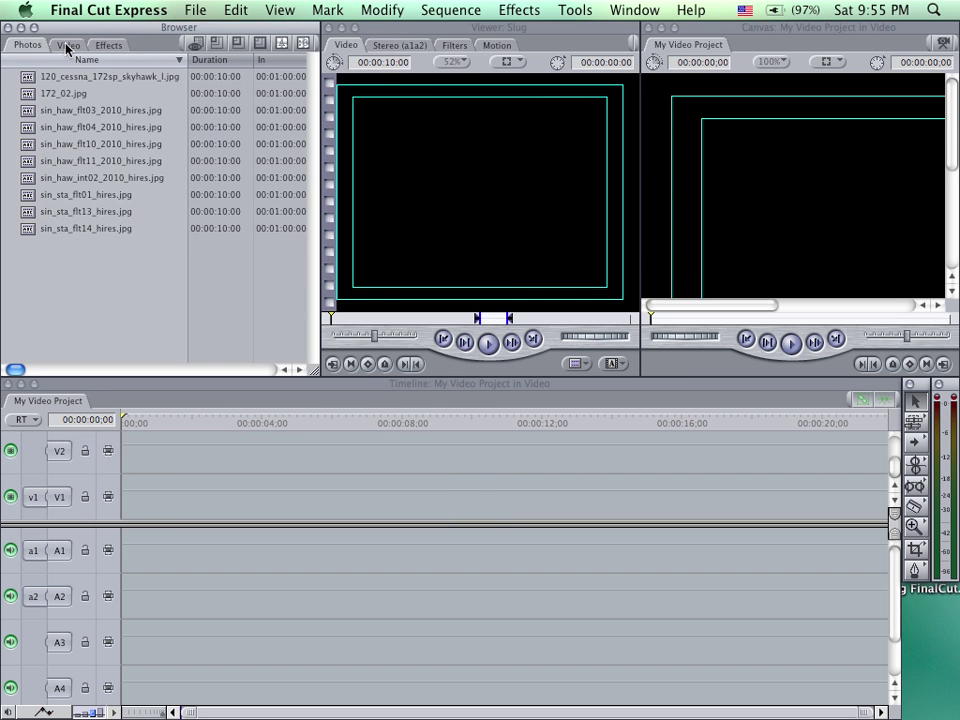
{"action": "left_click", "coordinate": [66, 45]}
{"action": "left_click", "coordinate": [30, 44]}
{"action": "left_click", "coordinate": [68, 46]}
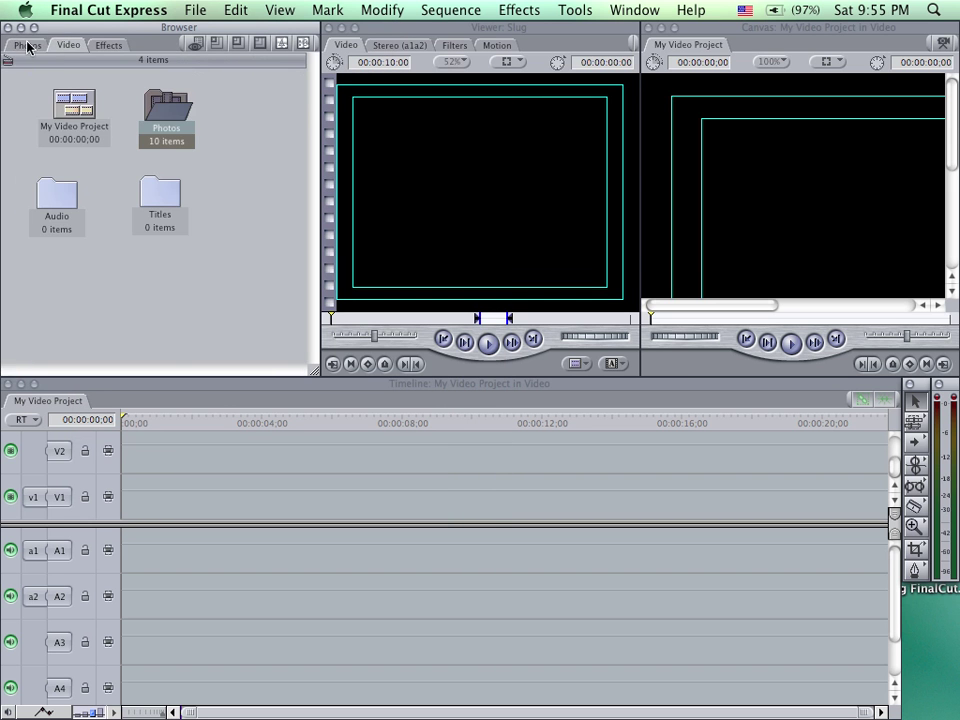
{"action": "left_click", "coordinate": [30, 45]}
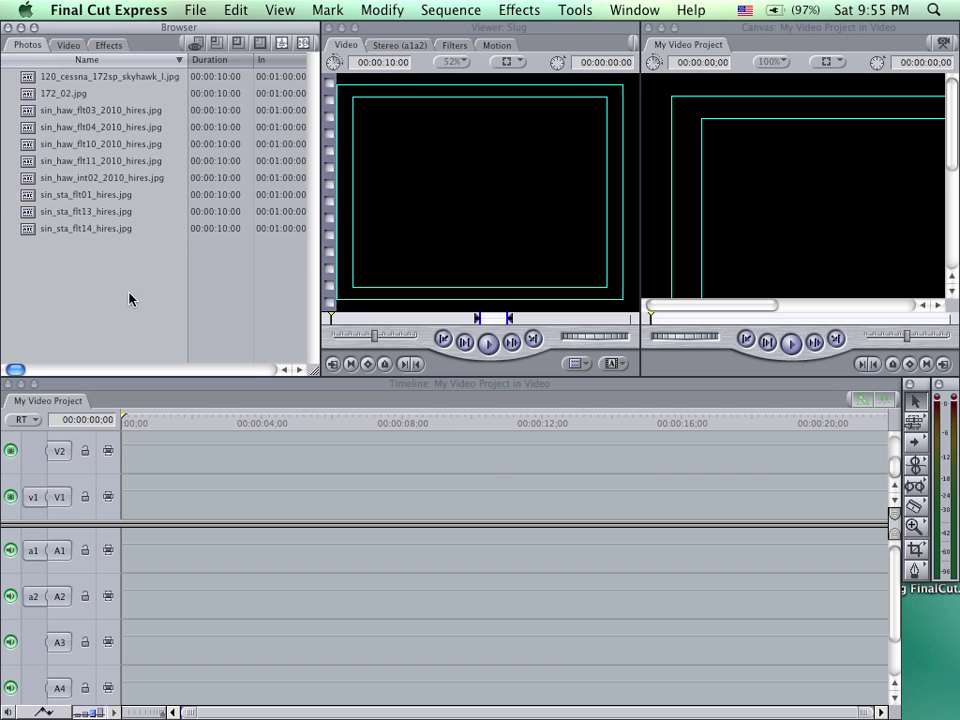
Show the photos as large thumbnails, then return to the project's top-level items
{"action": "left_click", "coordinate": [237, 44]}
{"action": "left_click", "coordinate": [250, 44]}
{"action": "left_click", "coordinate": [281, 44]}
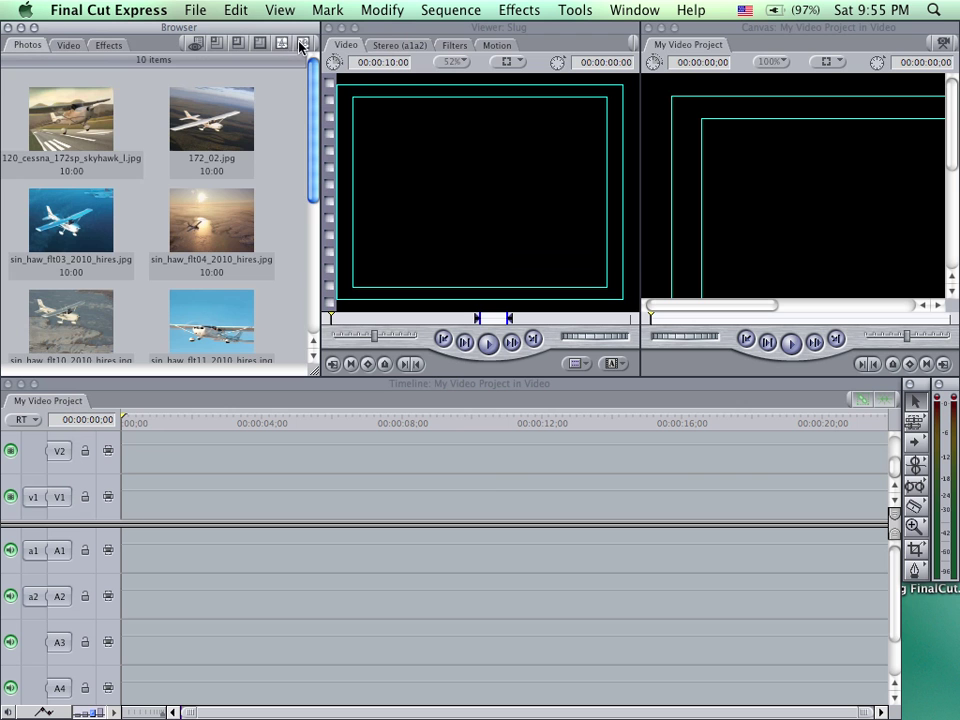
{"action": "left_click", "coordinate": [70, 46]}
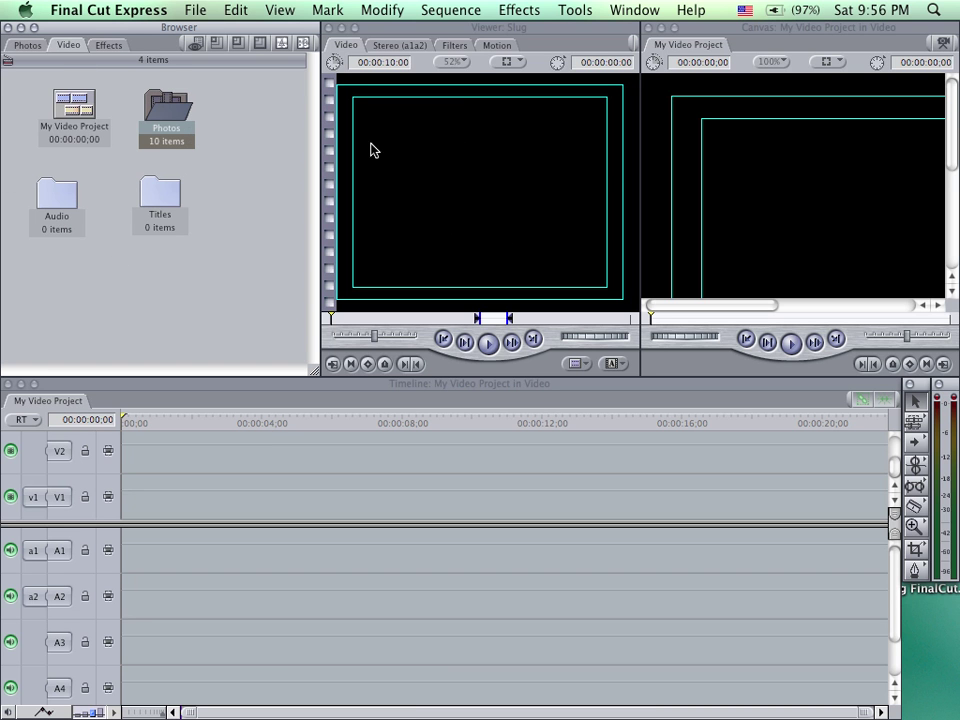
Set the Canvas zoom level to 50%
{"action": "left_click", "coordinate": [791, 208]}
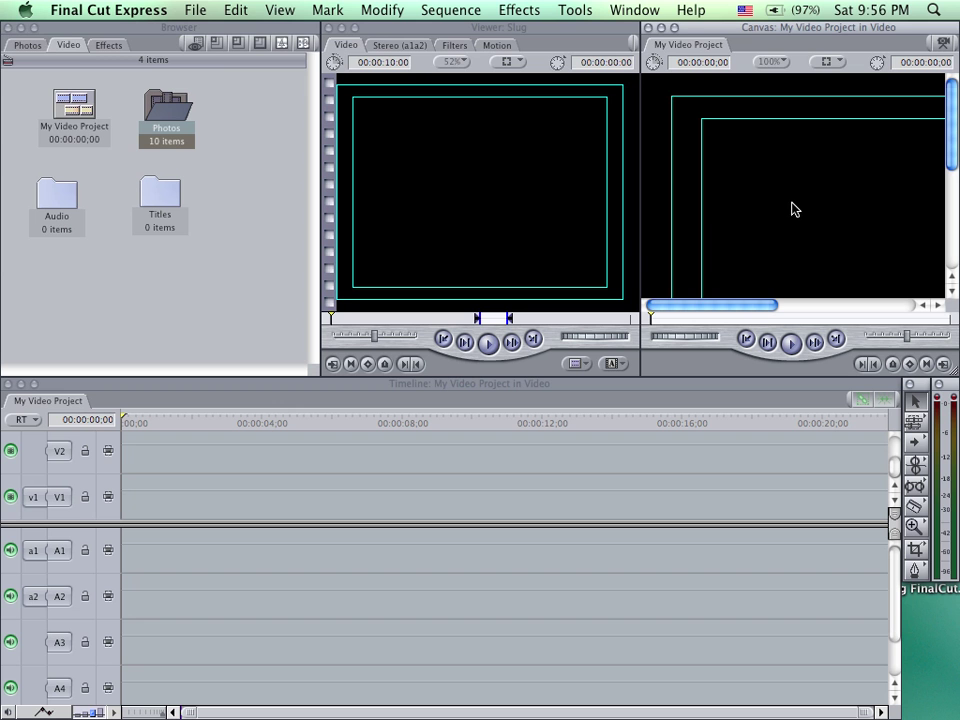
{"action": "left_click", "coordinate": [770, 68]}
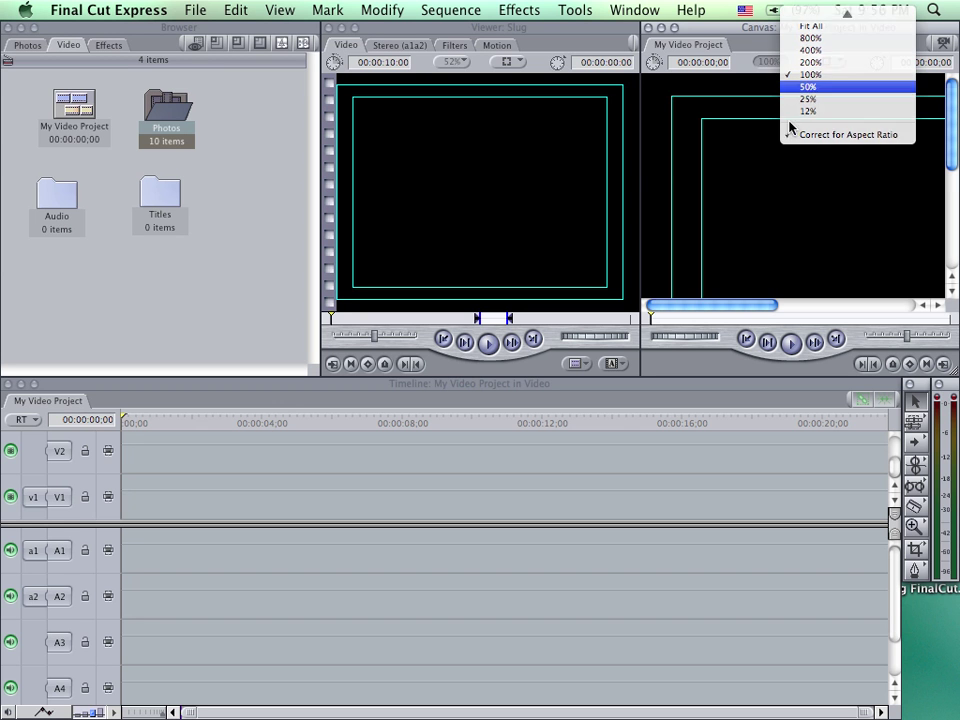
{"action": "left_click", "coordinate": [806, 88]}
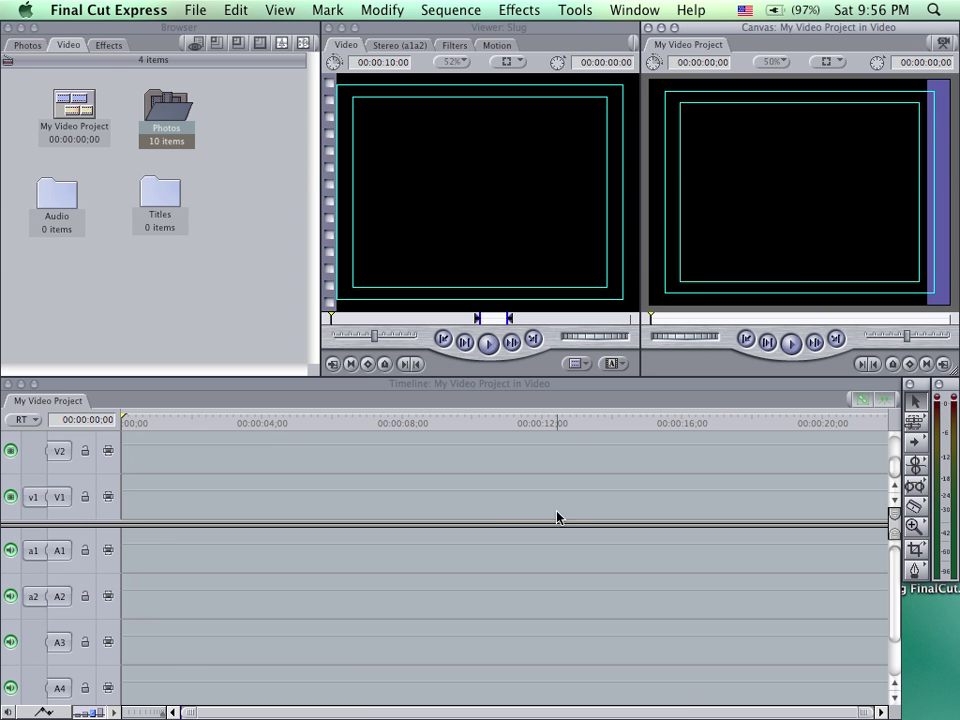
Place 120_cessna_172sp_skyhawk_l.jpg at the start of V1 and load 172_02.jpg into the Viewer
{"action": "left_click", "coordinate": [27, 44]}
{"action": "left_click_drag", "start_coordinate": [62, 92], "coordinate": [128, 508]}
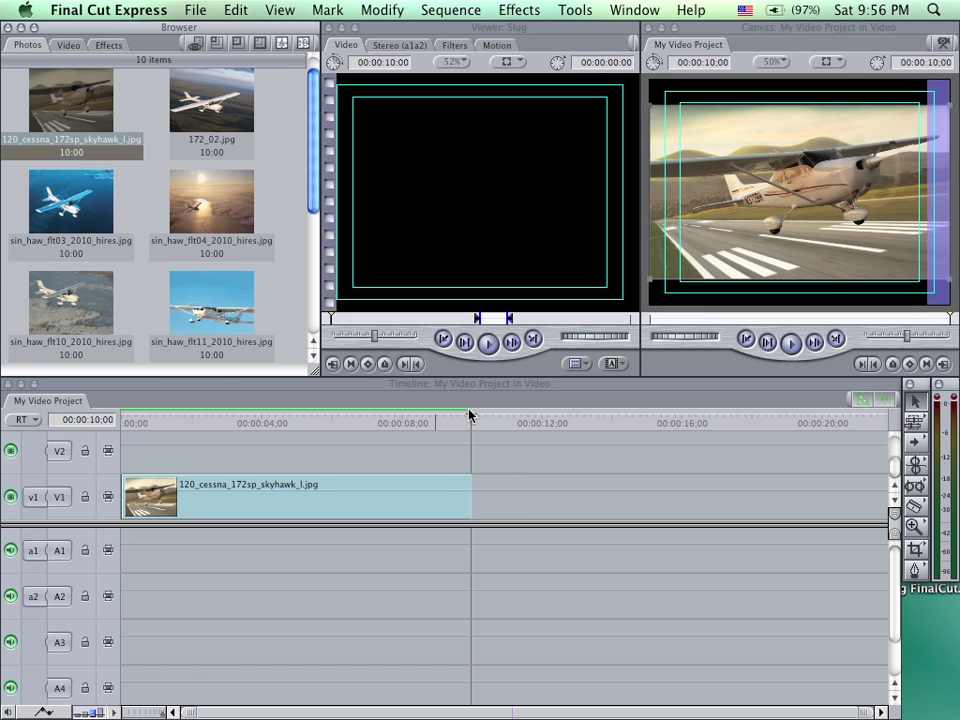
{"action": "left_click_drag", "start_coordinate": [293, 424], "coordinate": [317, 427]}
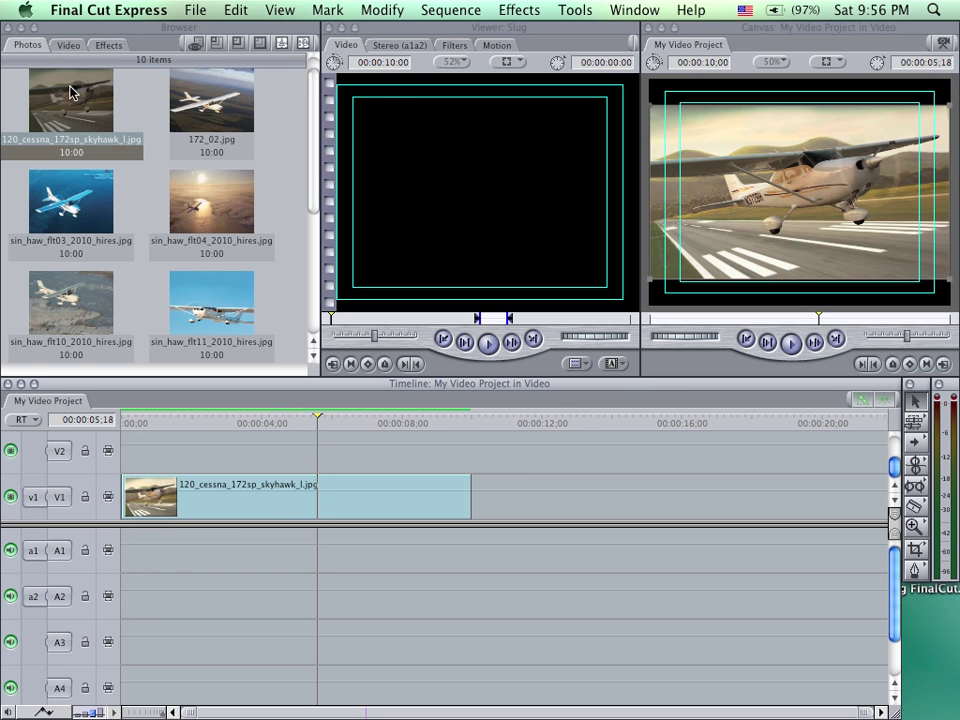
{"action": "left_click_drag", "start_coordinate": [216, 102], "coordinate": [484, 190]}
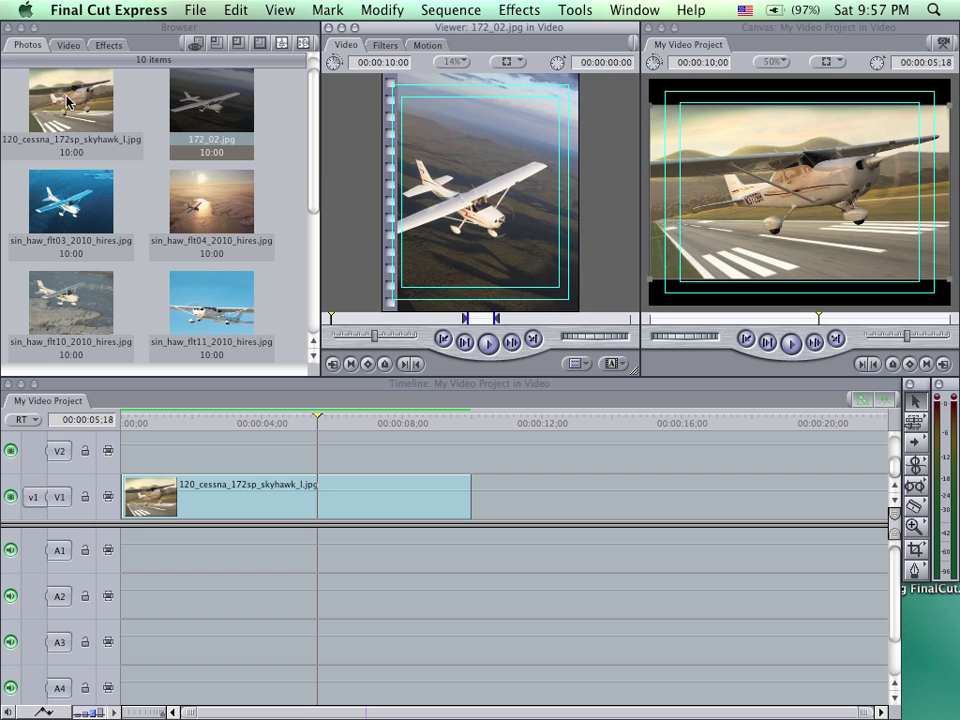
Load 120_cessna_172sp_skyhawk_l.jpg in the Viewer and scrub the timeline to about 9 seconds
{"action": "left_click_drag", "start_coordinate": [68, 100], "coordinate": [450, 161]}
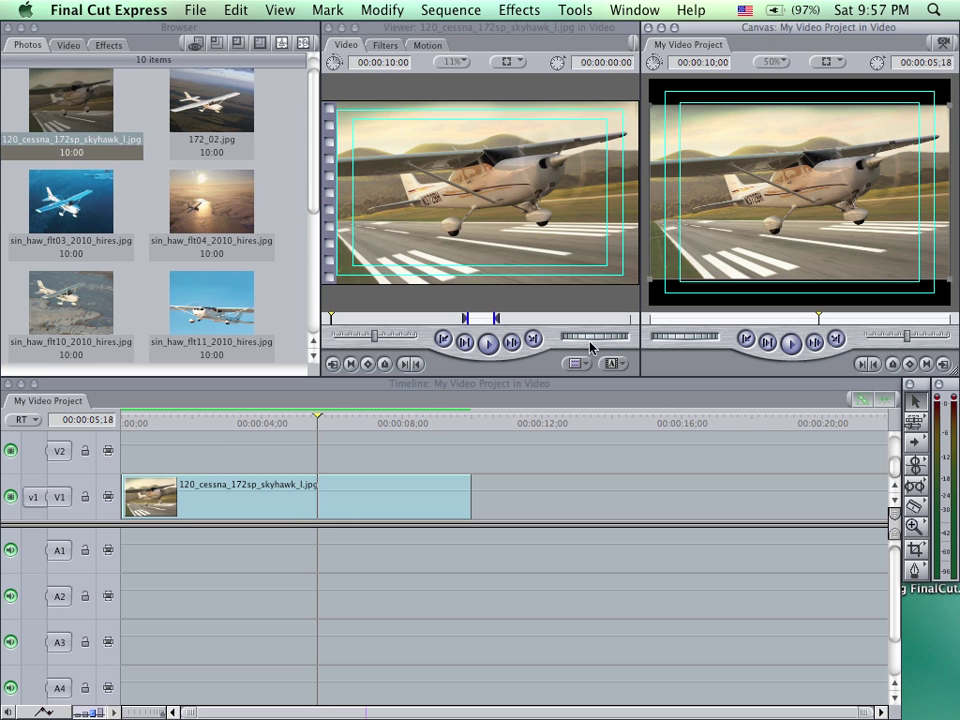
{"action": "left_click", "coordinate": [412, 432]}
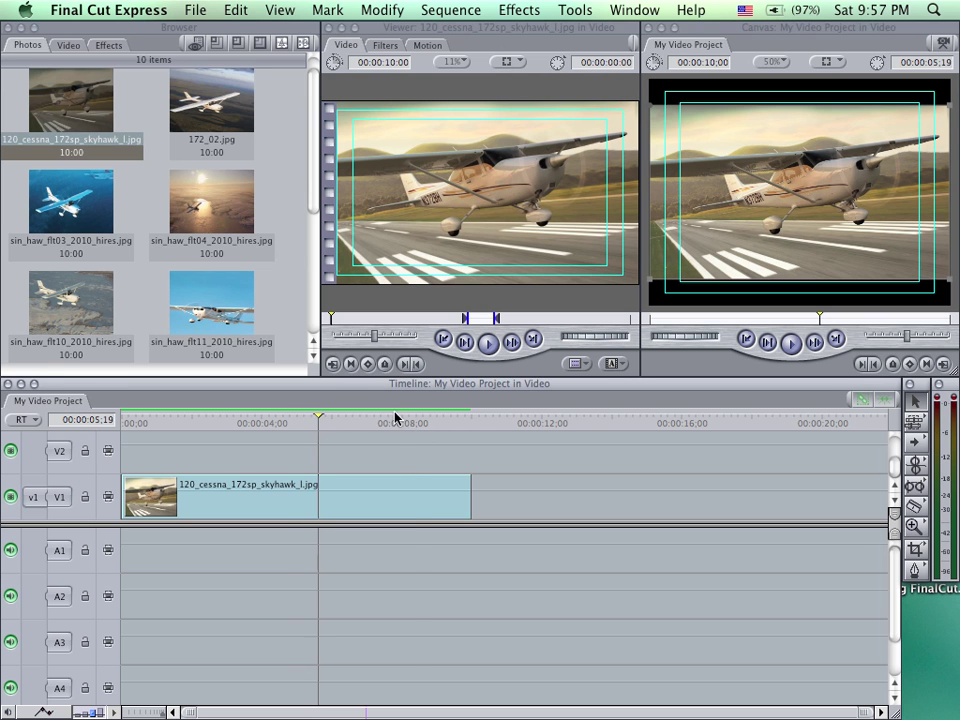
{"action": "left_click_drag", "start_coordinate": [396, 418], "coordinate": [450, 437]}
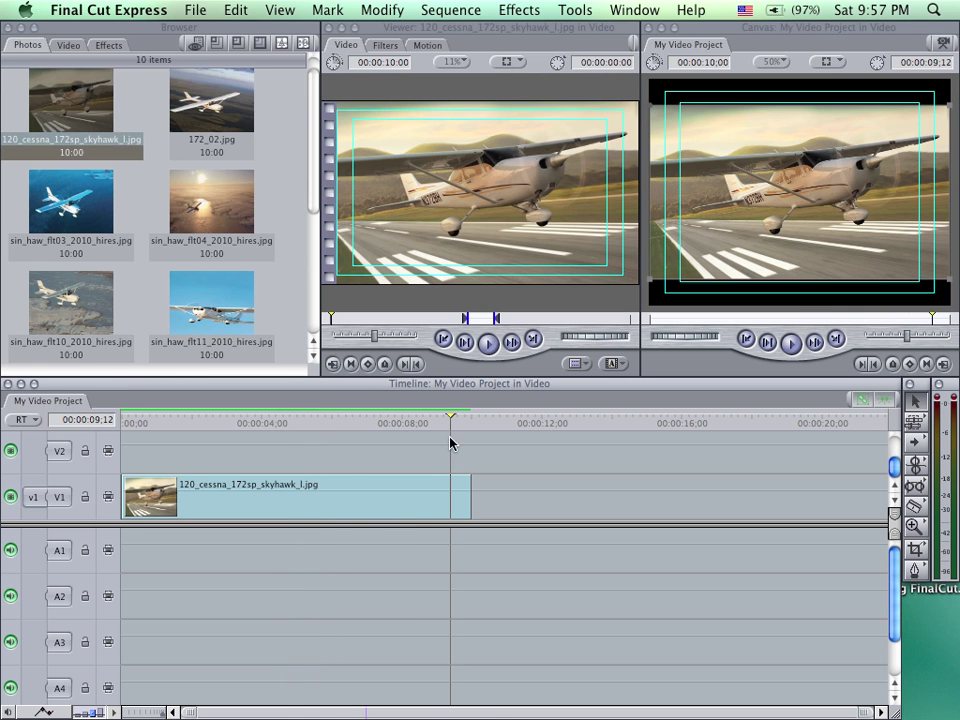